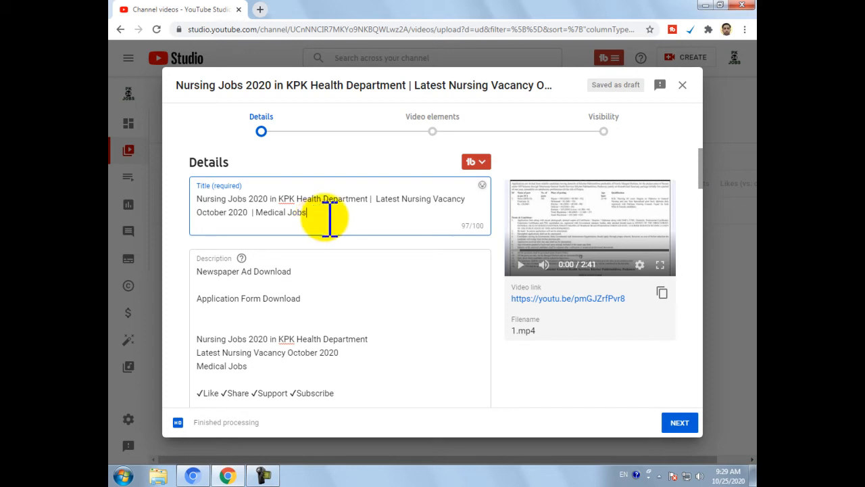
Copy the full video title from the upload details and paste it into a new Microsoft Word document.
key(ctrl+a)
key(ctrl+c)
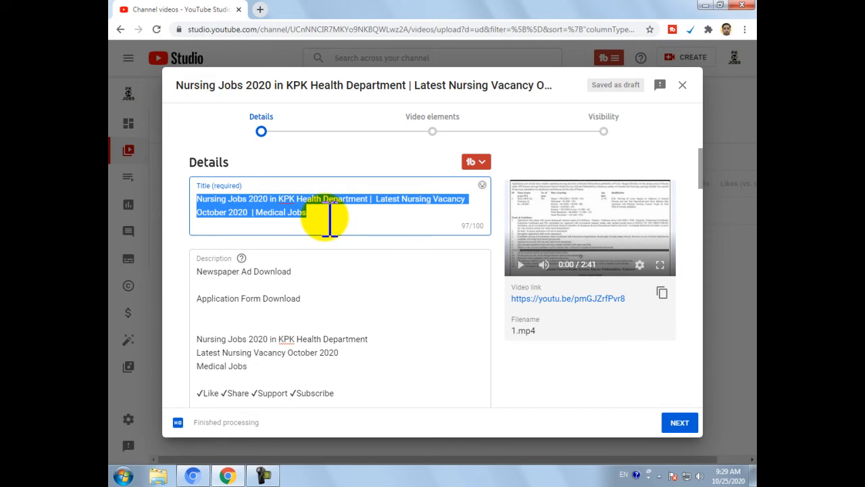
click(123, 476)
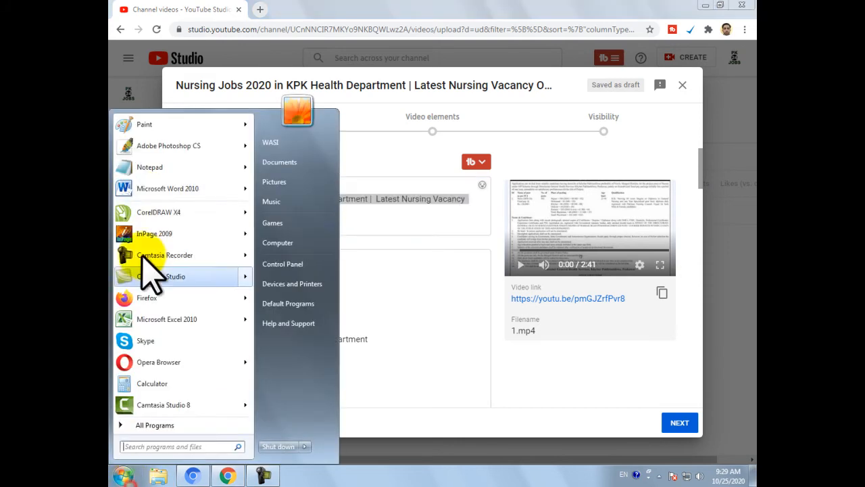
click(160, 190)
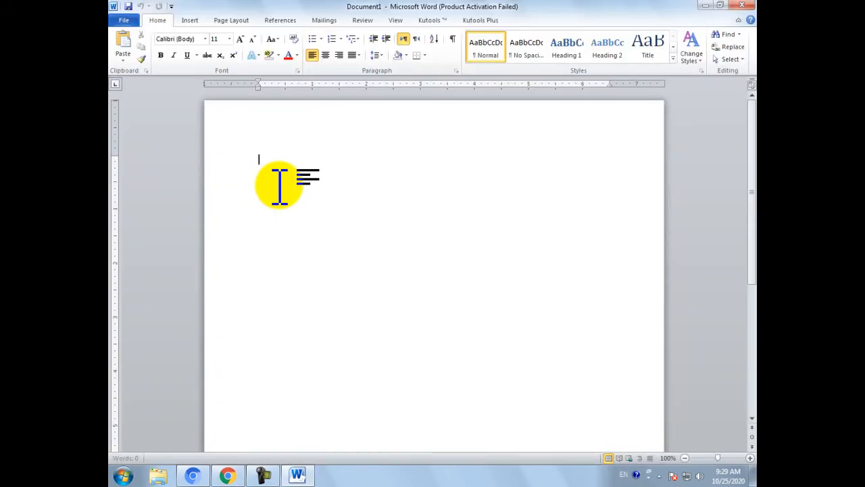
key(Escape)
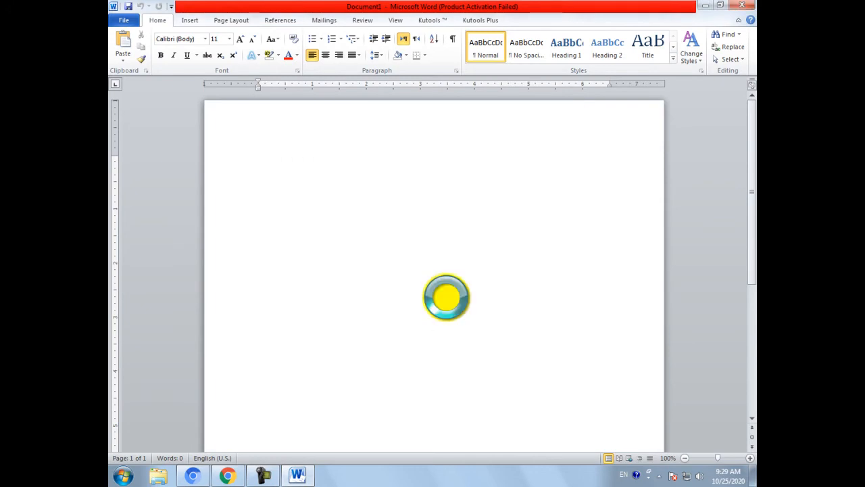
key(ctrl+v)
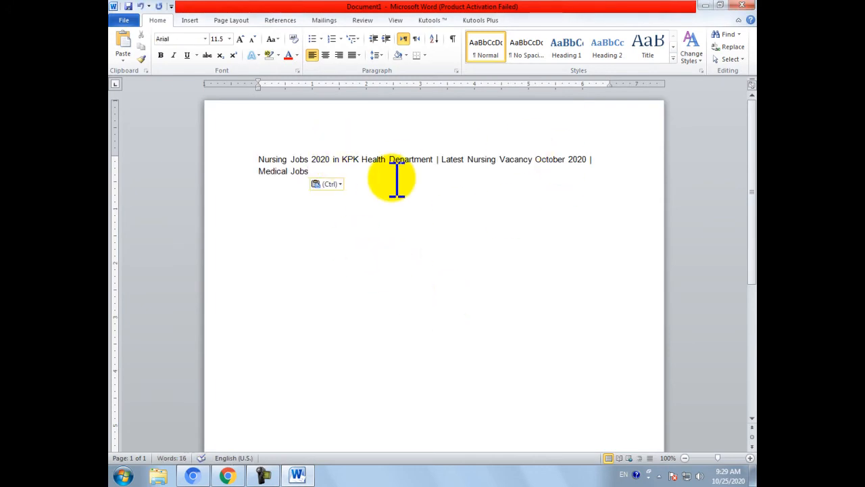
Convert the entire pasted title to lowercase by cycling its letter case.
key(ctrl+a)
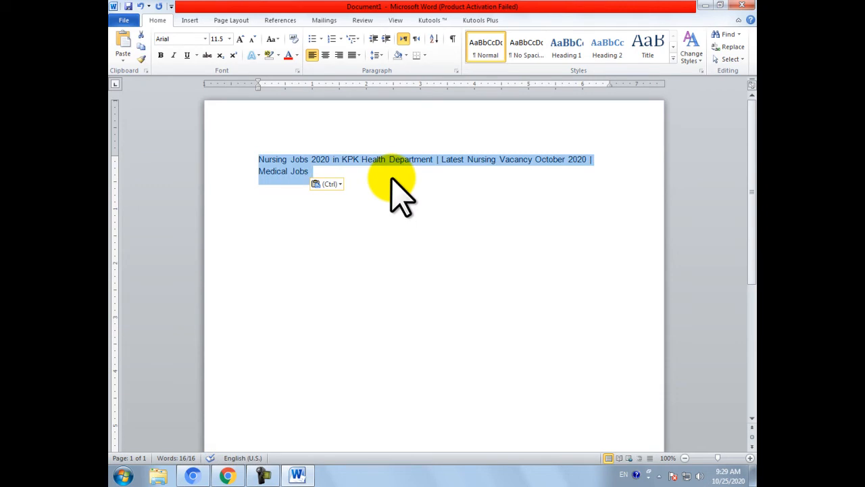
key(shift+F3)
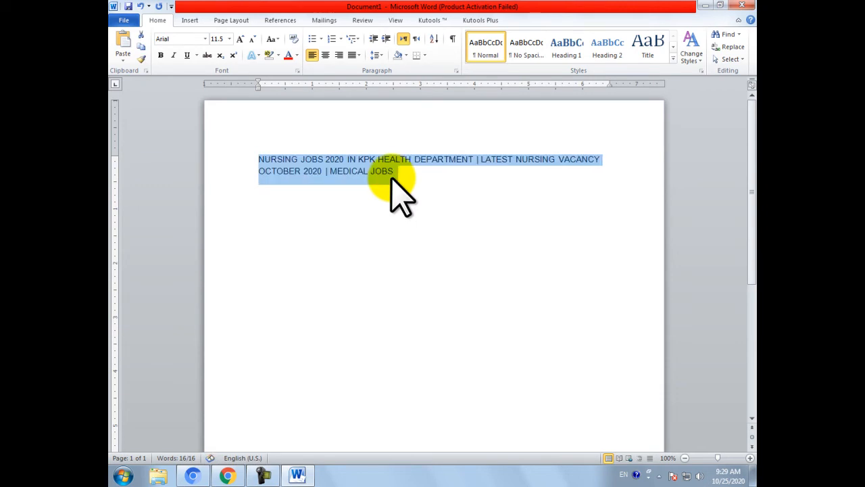
key(shift+F3)
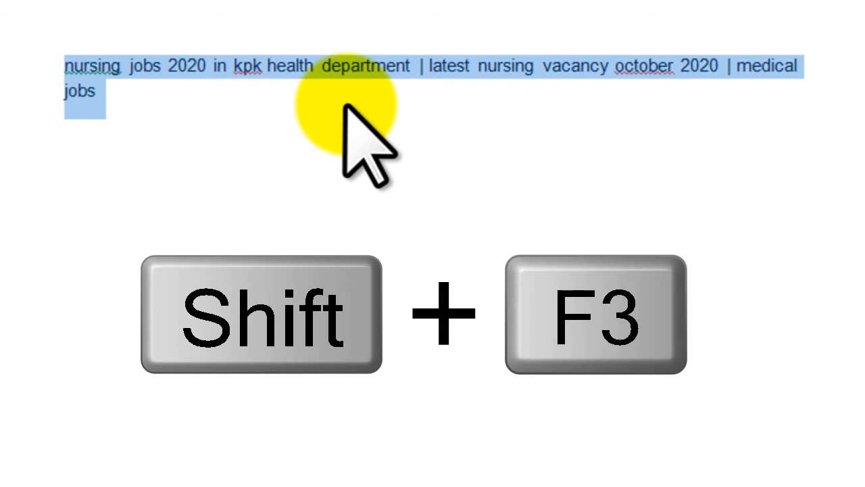
key(shift+F3)
key(shift+F3)
key(shift+F3)
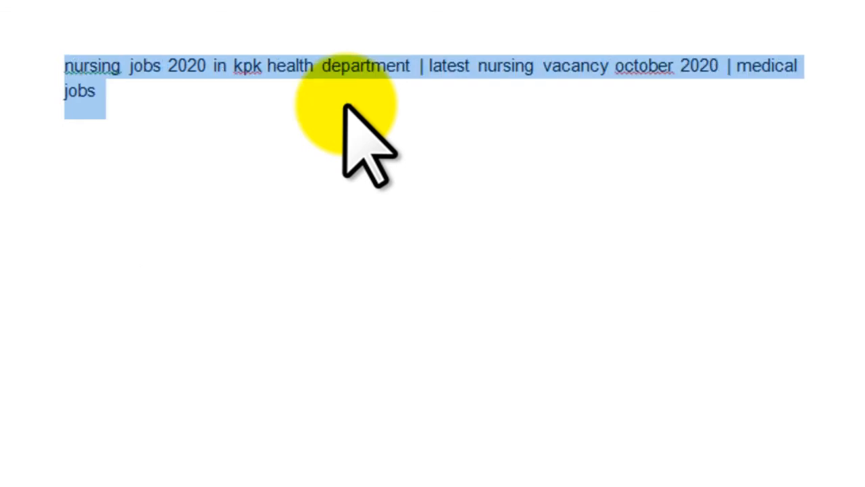
Remove the vertical bar separators and split the title into three lines, starting new ones at "latest" and "medical".
click(420, 68)
key(BackSpace)
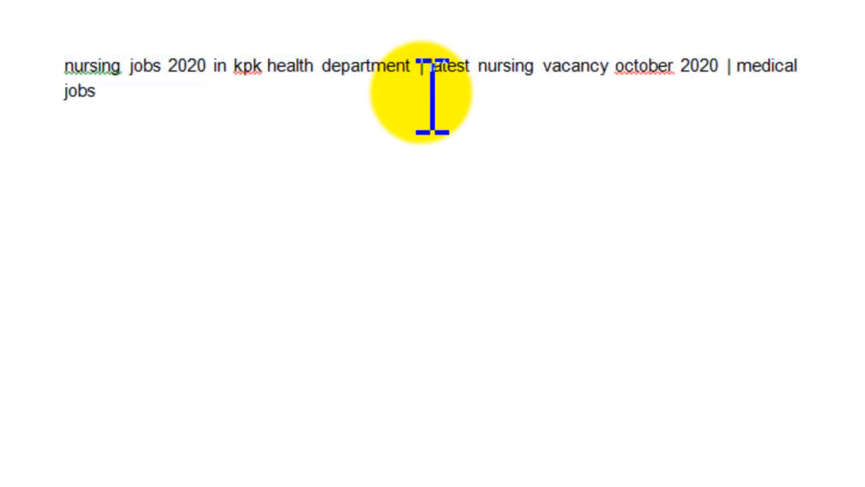
key(Return)
key(Right)
key(BackSpace)
key(ctrl+Right)
key(ctrl+Right)
key(ctrl+Right)
key(ctrl+Right)
key(ctrl+Right)
key(Delete)
key(Delete)
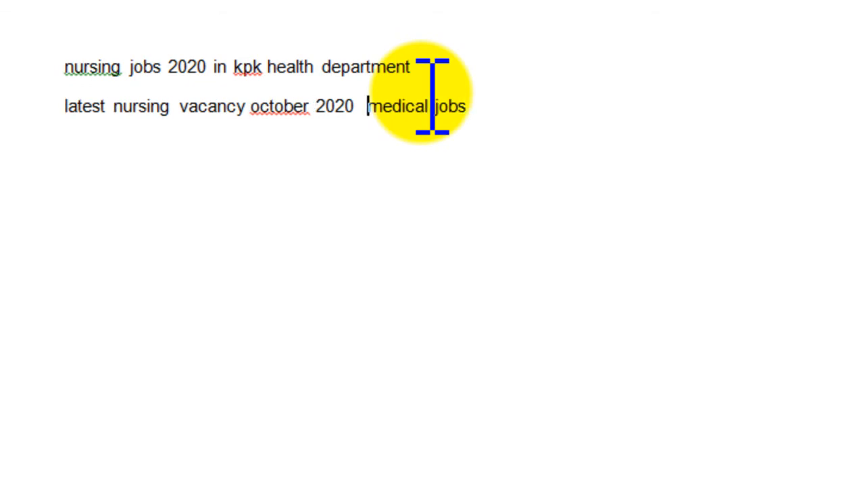
key(Return)
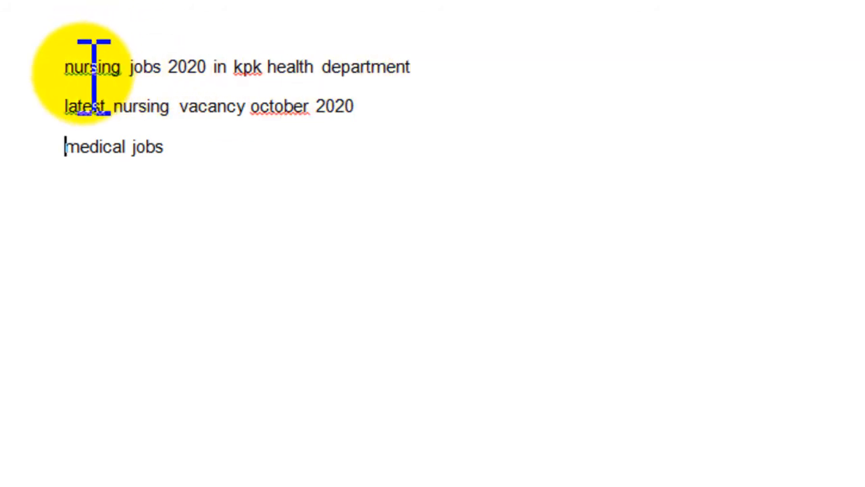
Copy the line "nursing jobs 2020 in kpk health department" and add it as a video tag in YouTube Studio.
mouse_move(64, 67)
mouse_down()
mouse_move(469, 64)
mouse_move(424, 64)
mouse_up()
key(ctrl+c)
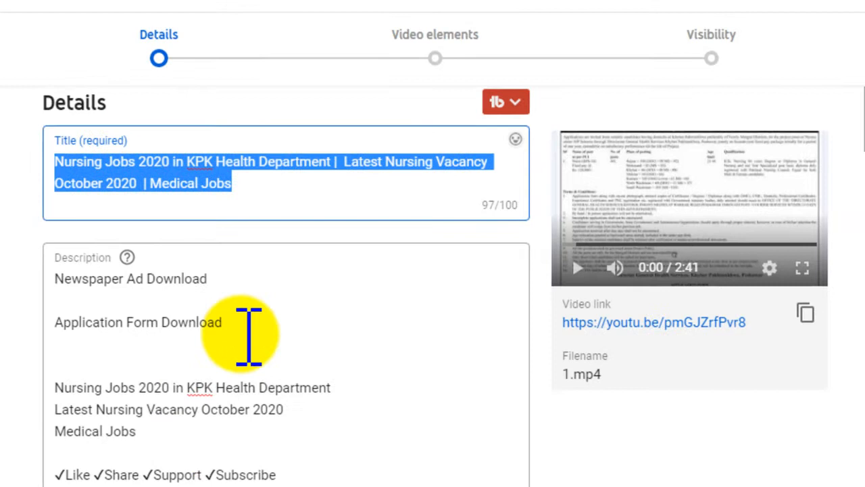
scroll(247, 330, down, 10)
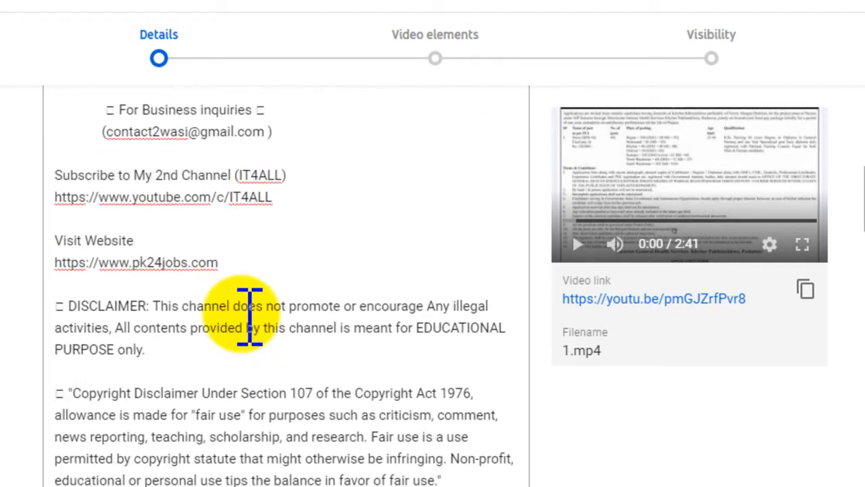
scroll(250, 316, down, 15)
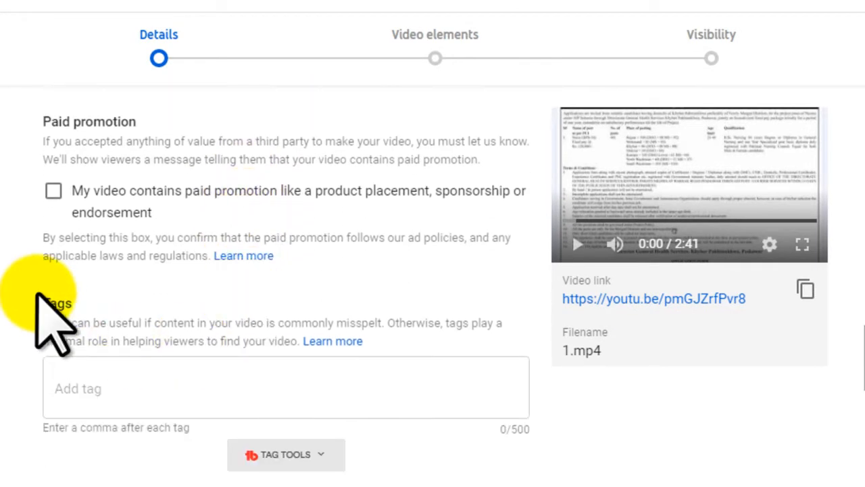
drag(34, 293, 107, 309)
click(98, 388)
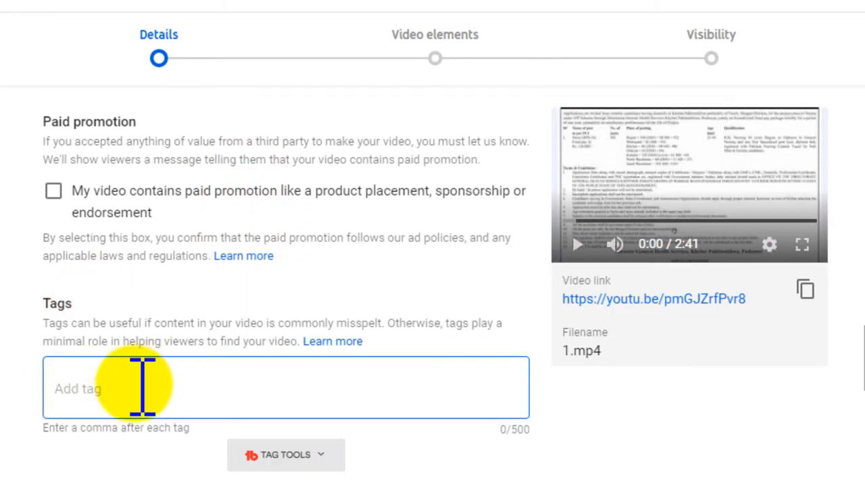
key(ctrl+v)
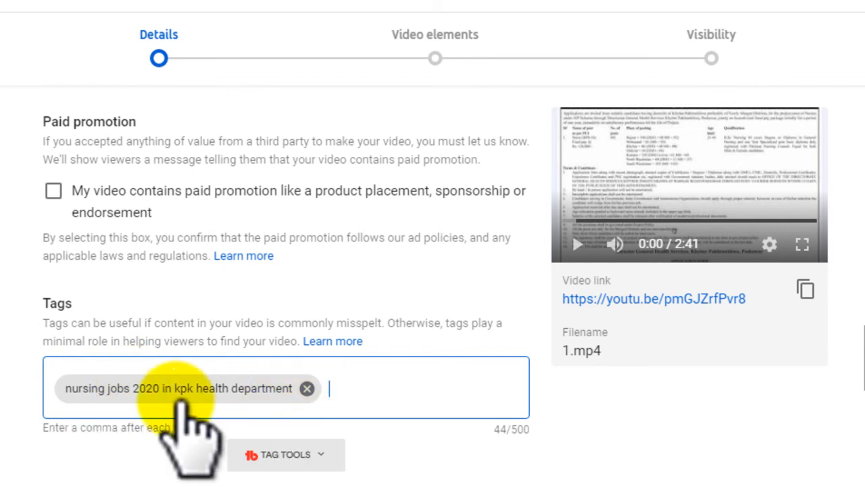
Copy the line "latest nursing vacancy october 2020" from the Word document and add it as the second video tag.
key(alt+Tab)
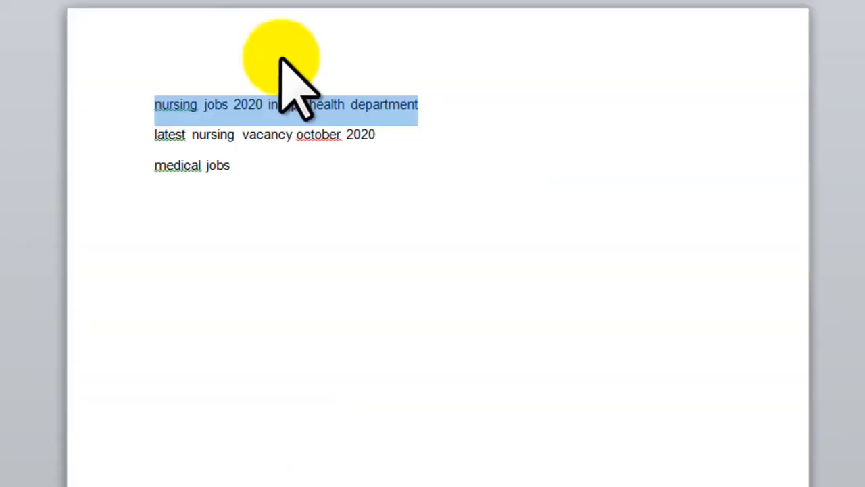
click(170, 116)
drag(155, 135, 386, 140)
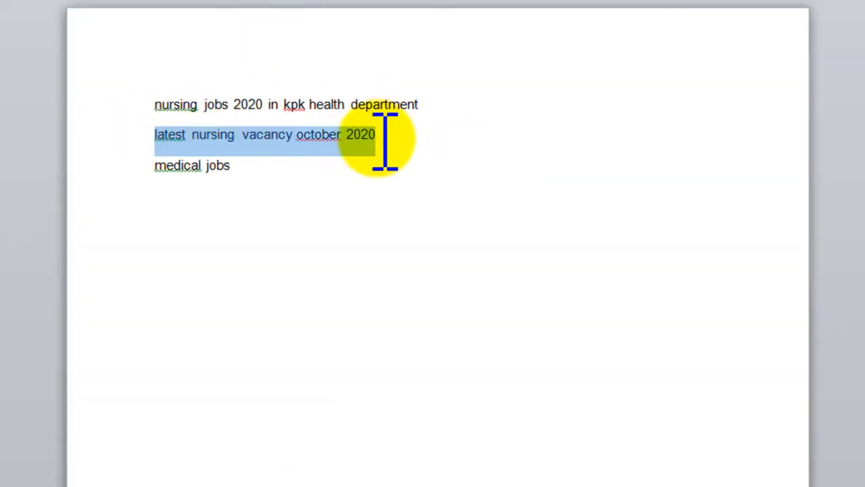
key(ctrl+c)
key(alt+Tab)
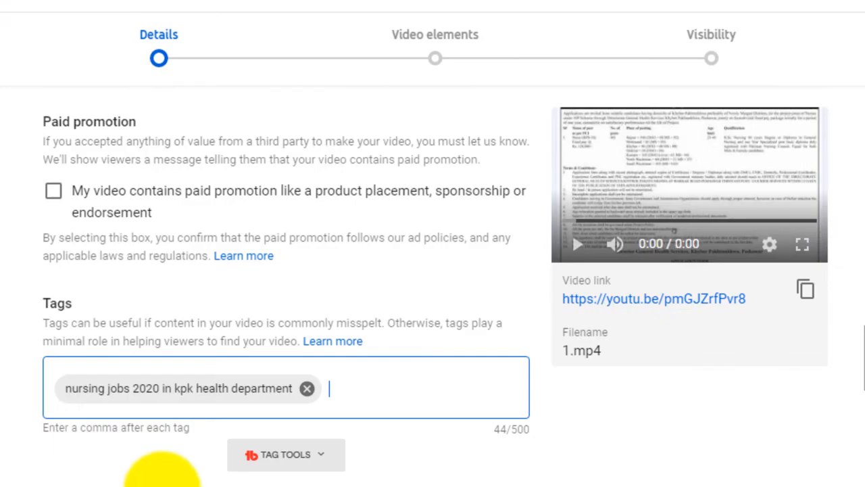
key(ctrl+v)
key(Return)
Copy the line "medical jobs" from the Word document and add it as the third video tag.
key(alt+Tab)
drag(157, 167, 253, 174)
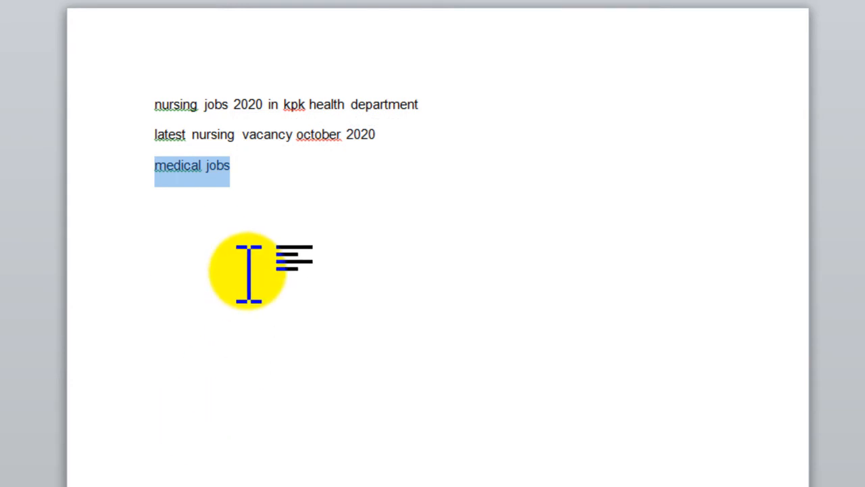
key(ctrl+c)
key(alt+Tab)
key(ctrl+v)
key(Return)
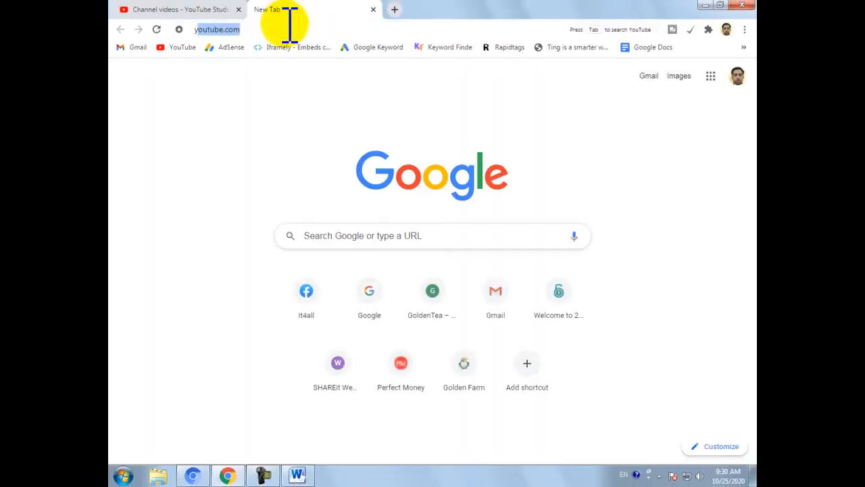
Load youtube.com in a new browser tab, check the draft's title in YouTube Studio, and return to YouTube.
text(youtube.com)
key(Return)
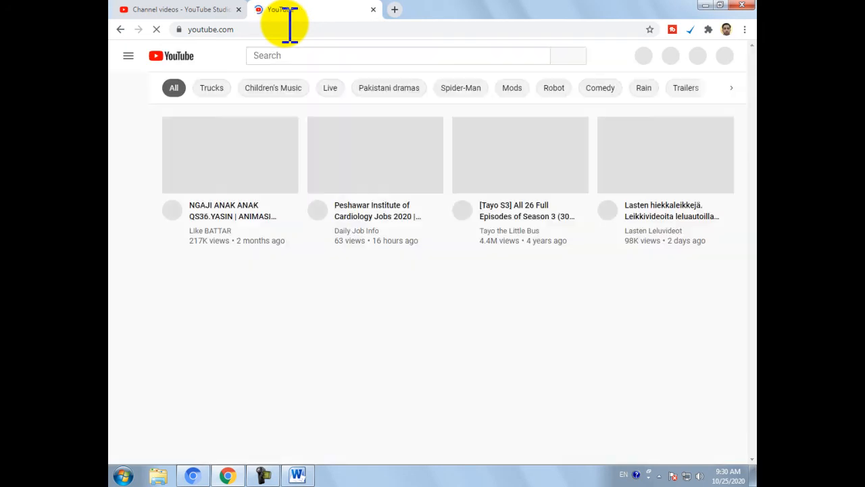
click(162, 9)
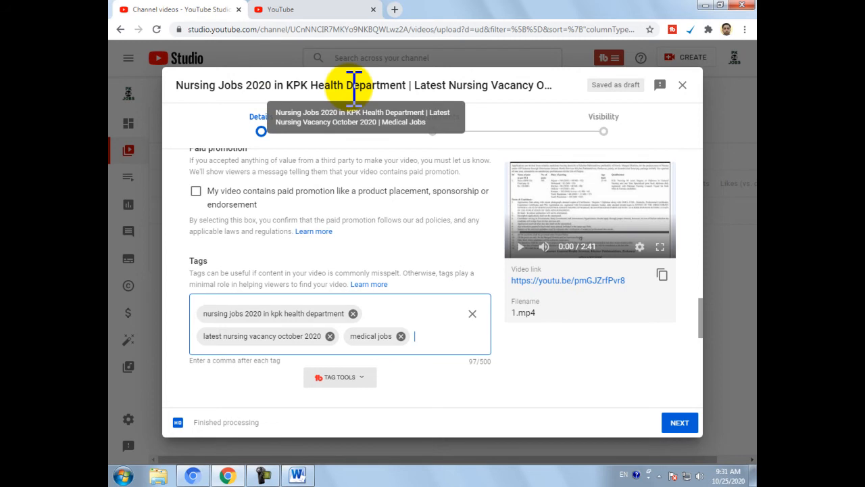
click(328, 9)
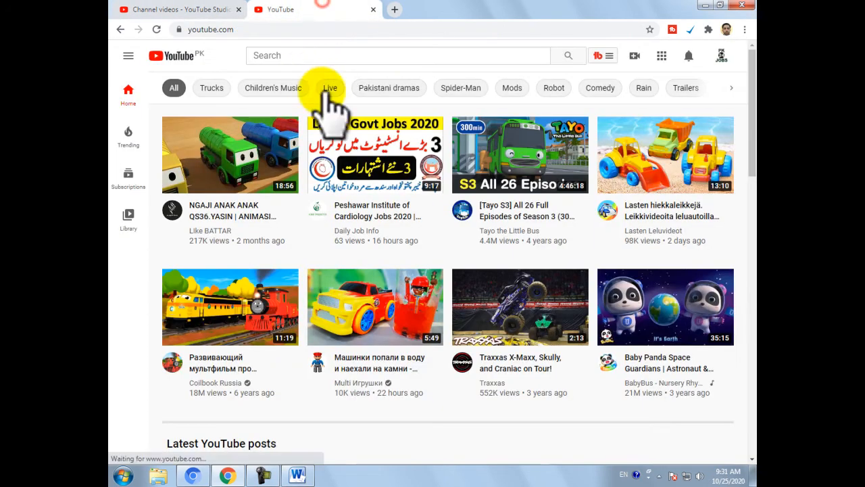
Enter "nursing job" in the YouTube search and run the suggested search "nursing jobs in pakistan".
click(316, 54)
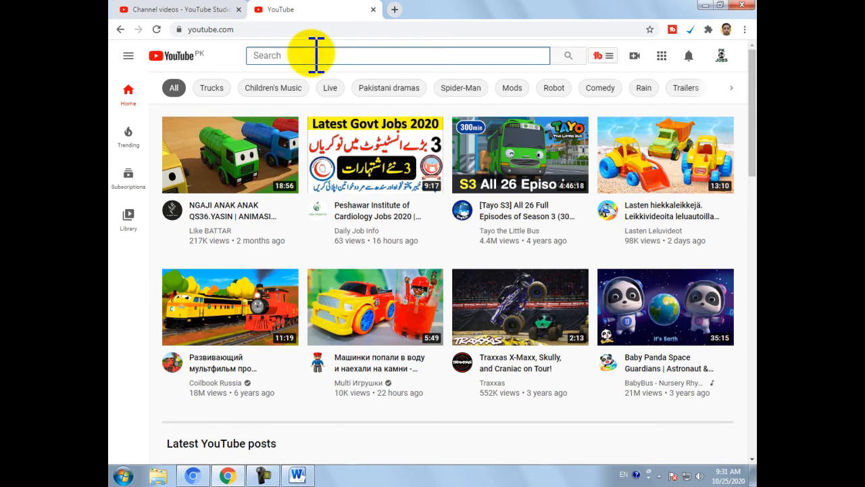
text(nurs)
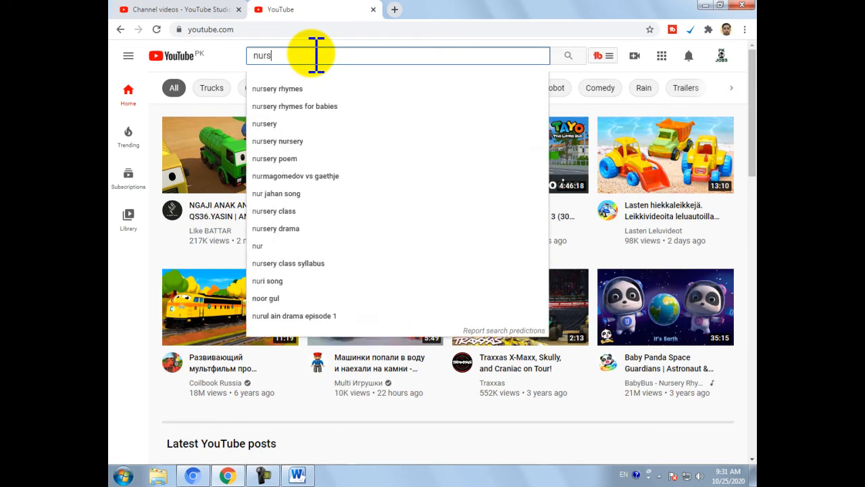
text(ing job)
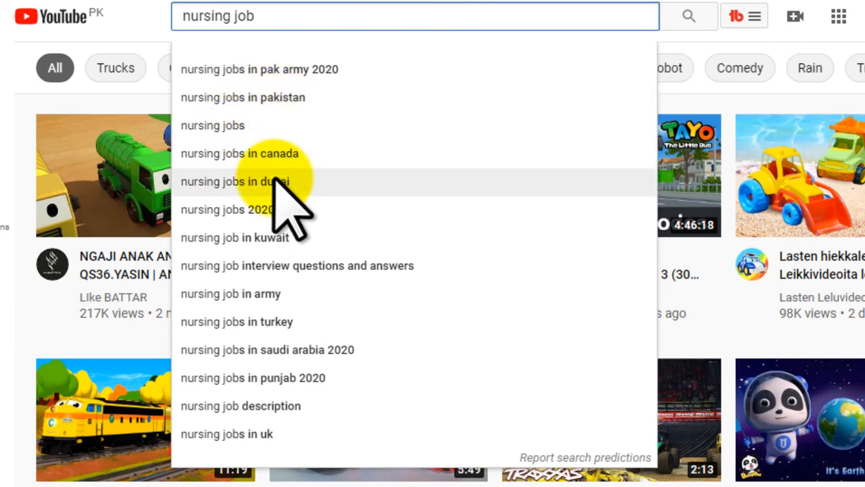
click(269, 98)
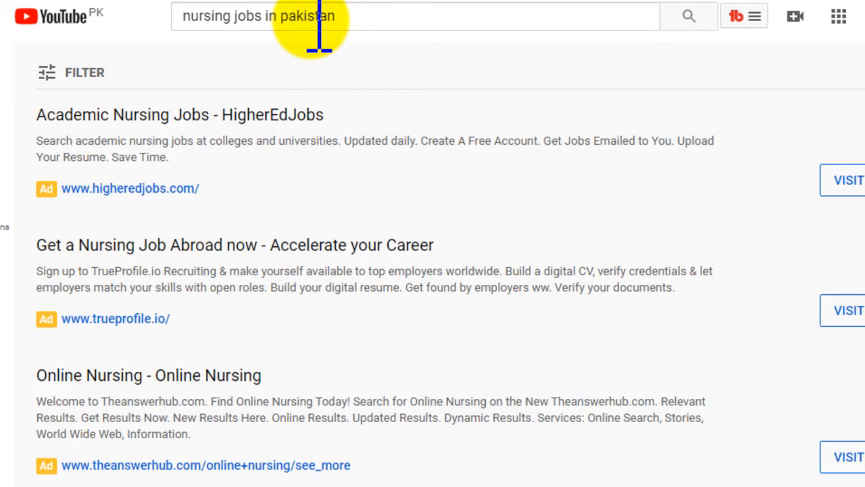
Copy the search phrase "nursing jobs in pakistan" and add it as a video tag in YouTube Studio.
click(316, 20)
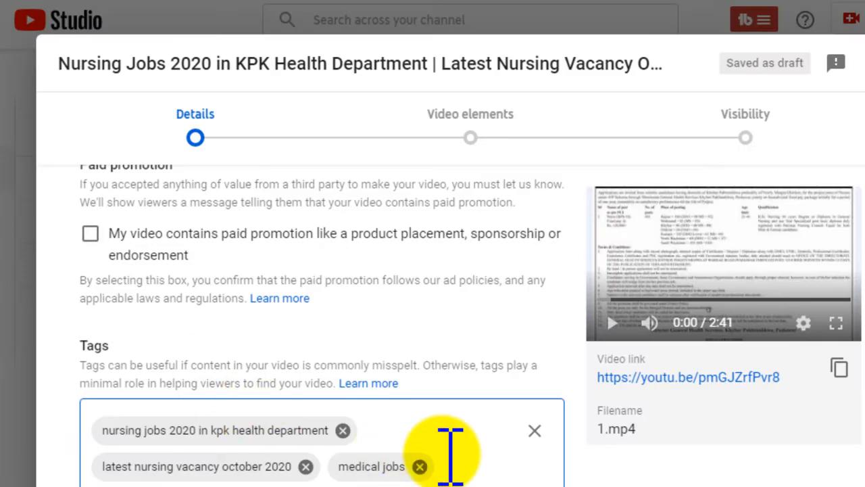
key(ctrl+v)
key(Return)
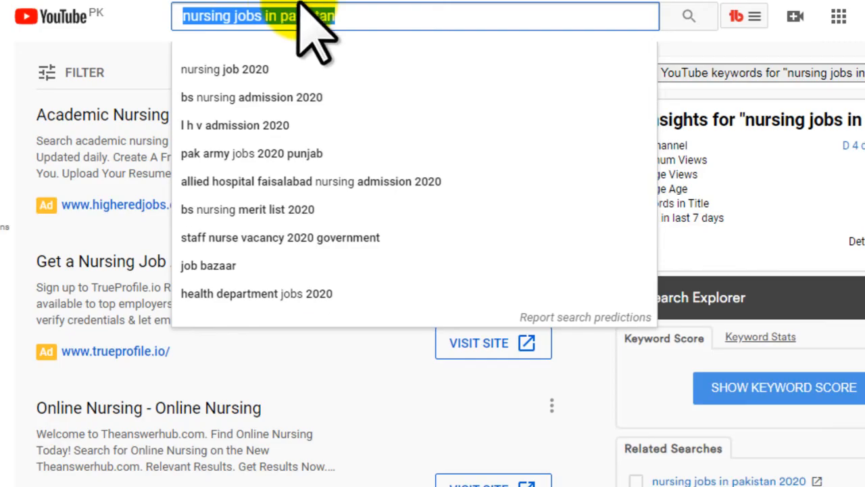
Change the YouTube search phrase to "nursing jobs in kp" and run the suggested search ending in "kpk".
click(282, 27)
drag(264, 25, 409, 25)
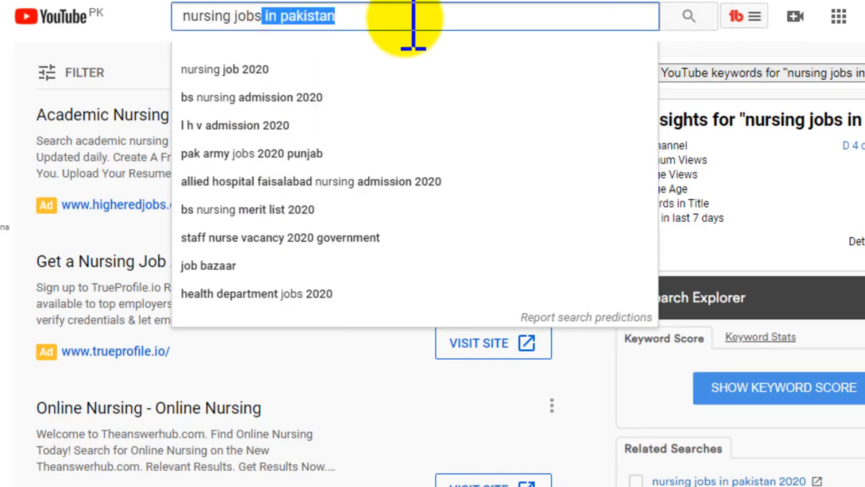
key(BackSpace)
text(in)
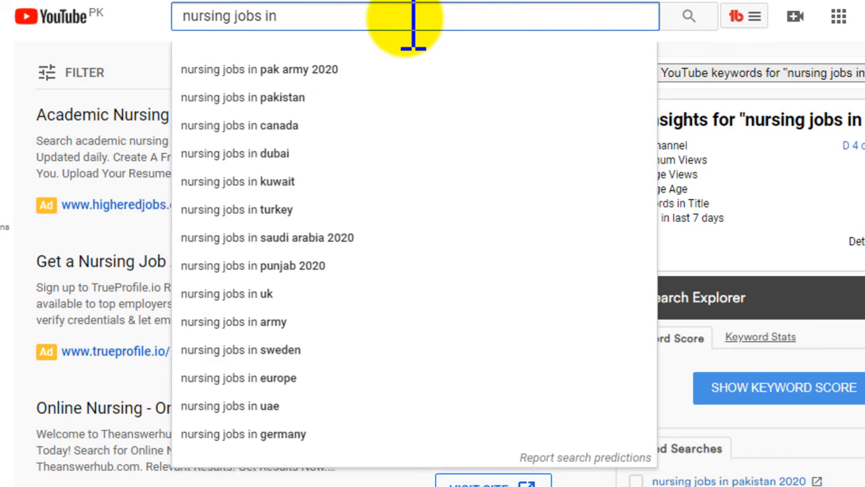
text( kp)
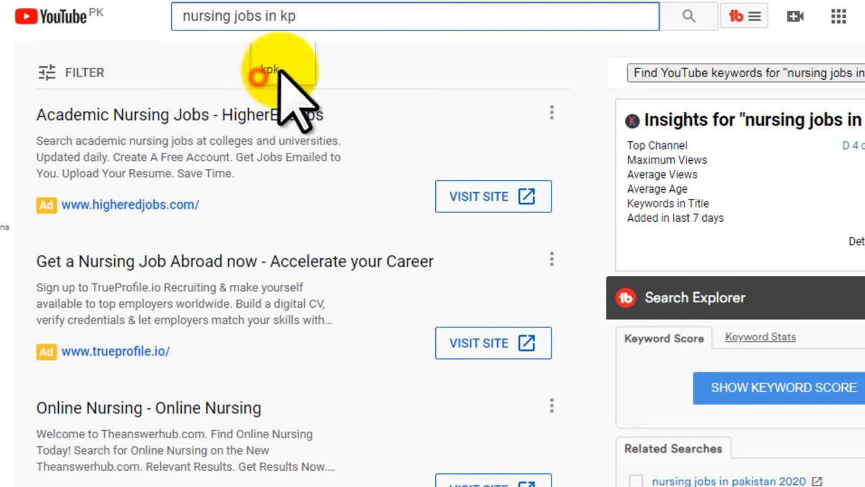
click(275, 65)
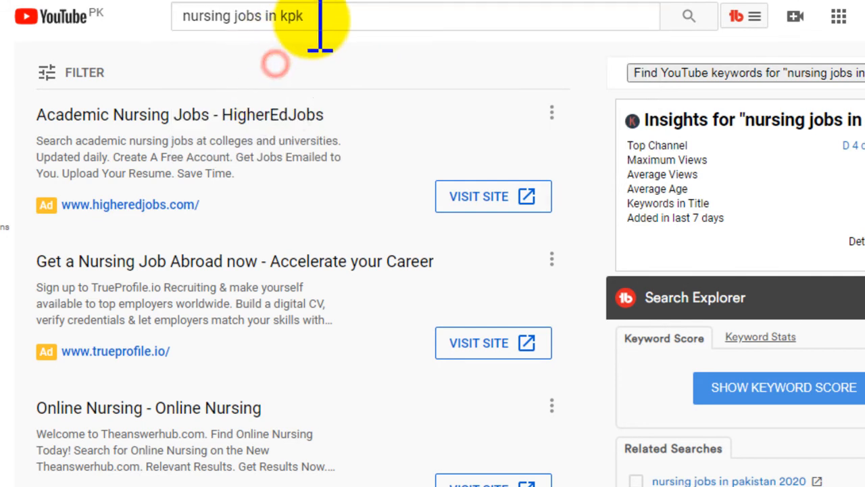
Copy the search phrase "nursing jobs in kpk" from YouTube and add it as a video tag in YouTube Studio.
click(335, 23)
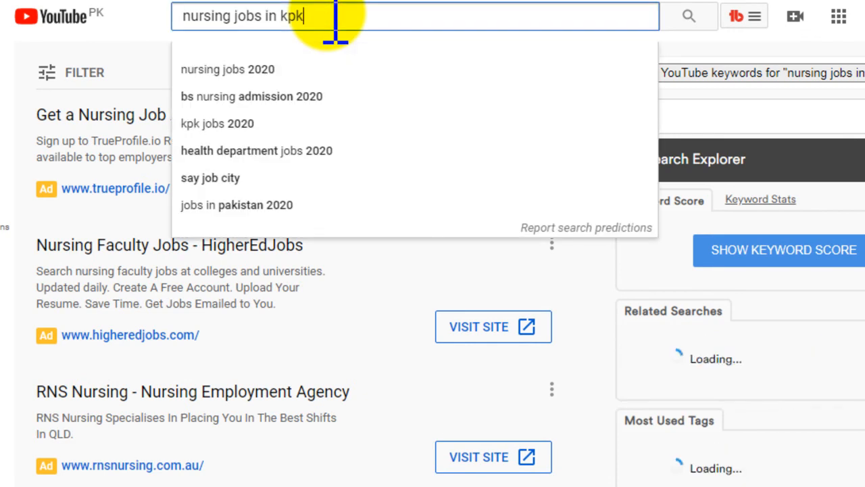
key(ctrl+a)
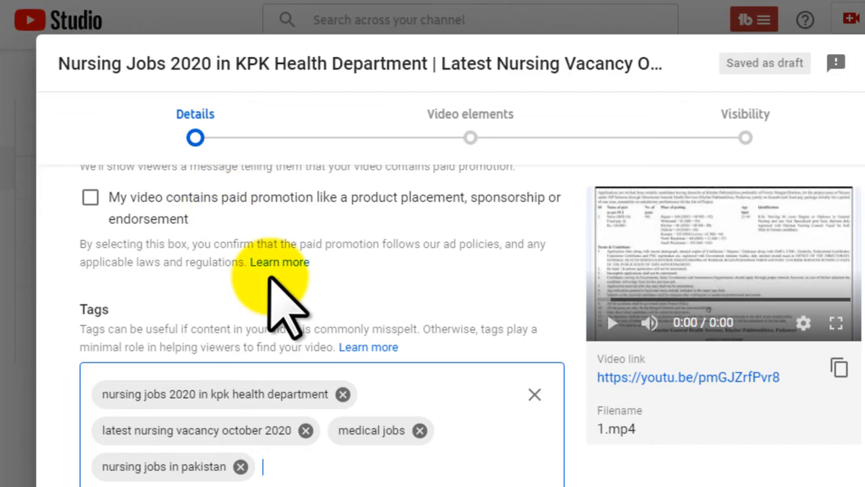
key(ctrl+v)
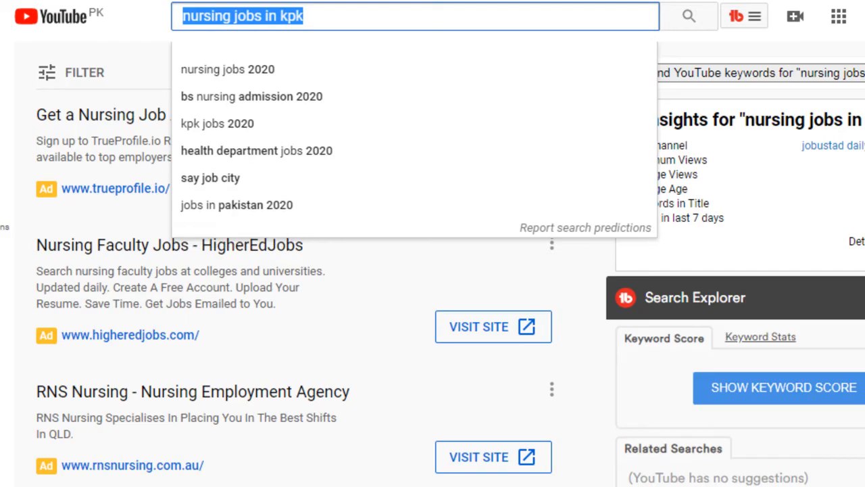
Enter "medical jobs" in the YouTube search, run the suggestion "medical jobs in pakistan" and add that phrase as a video tag.
text(me)
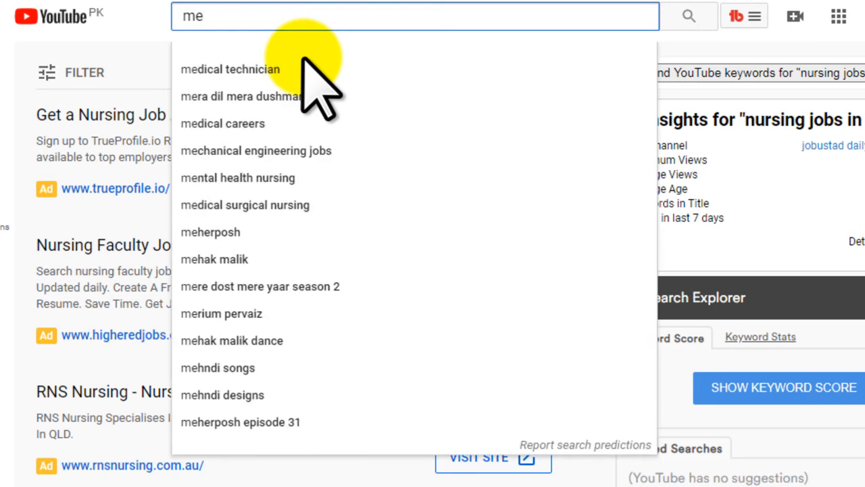
text(dical jobs)
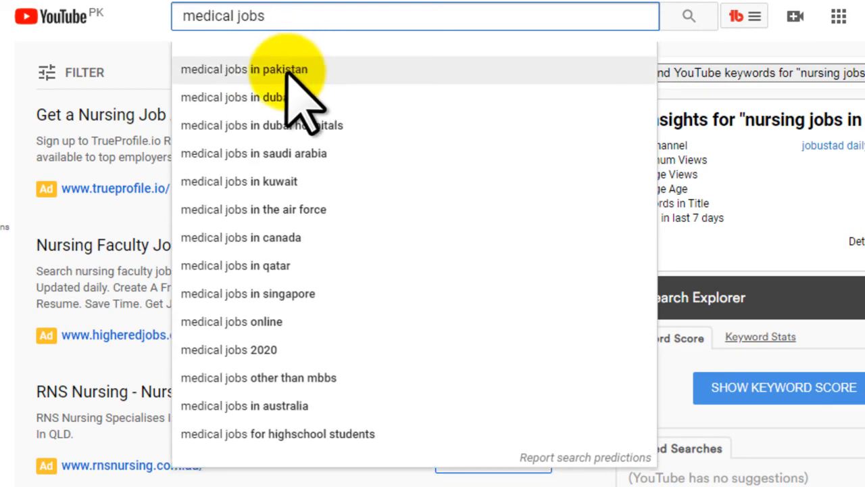
click(292, 68)
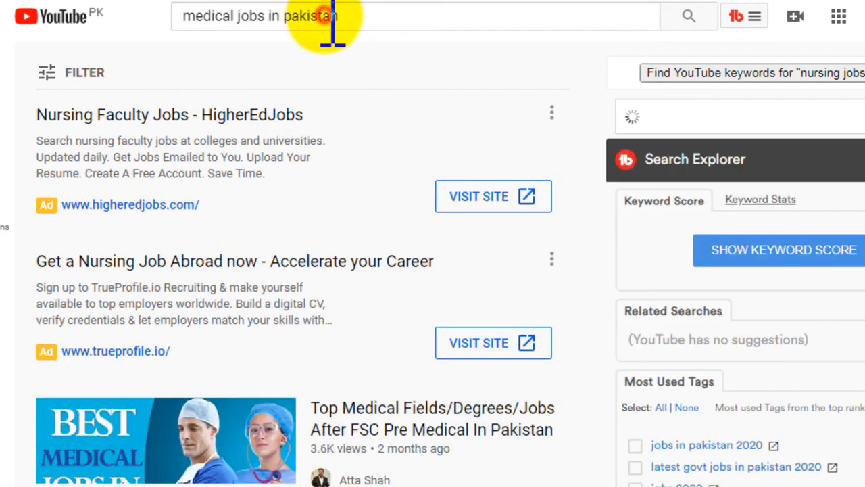
triple_click(329, 19)
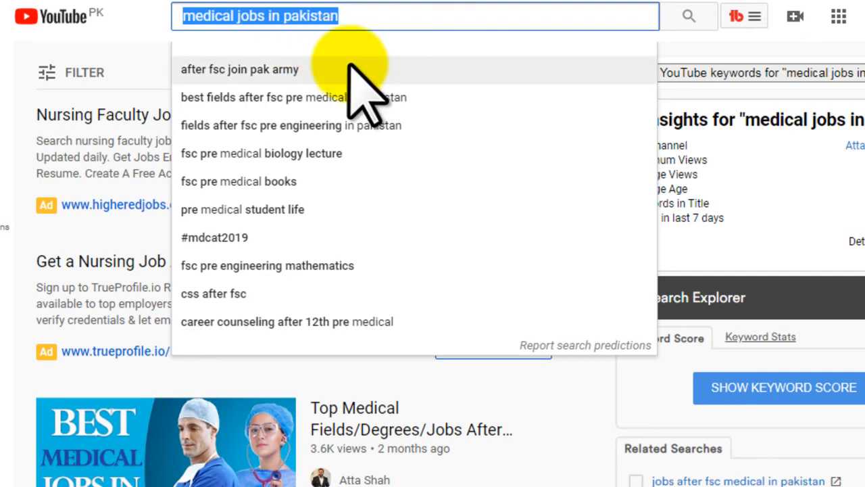
Enter "nursing jobs appli" in the YouTube search and run the suggested search "military nursing jobs 2020 application form".
text(nurs)
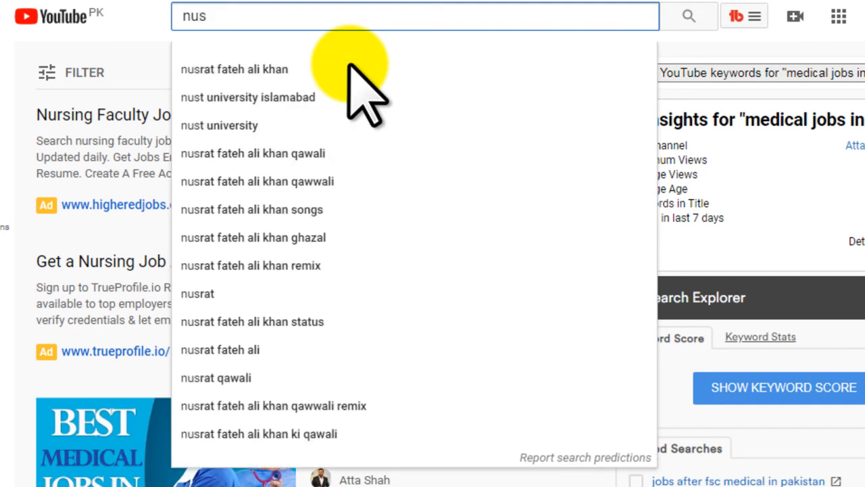
text(e)
text(jobs appli)
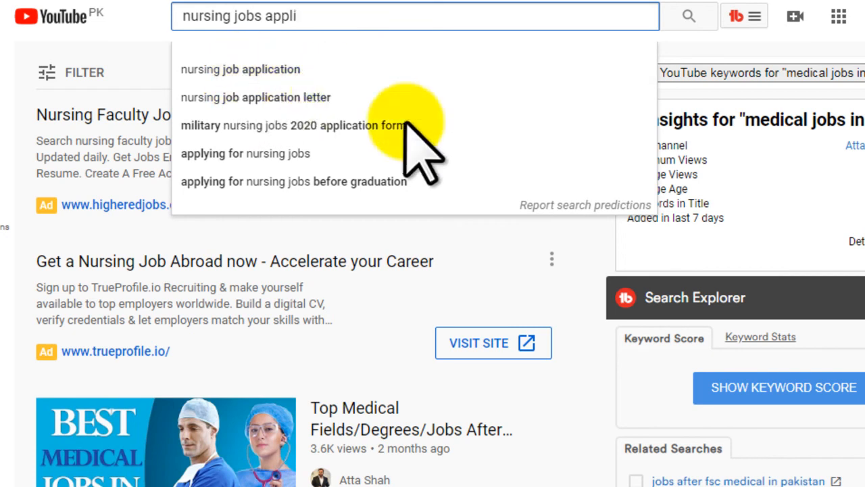
click(315, 127)
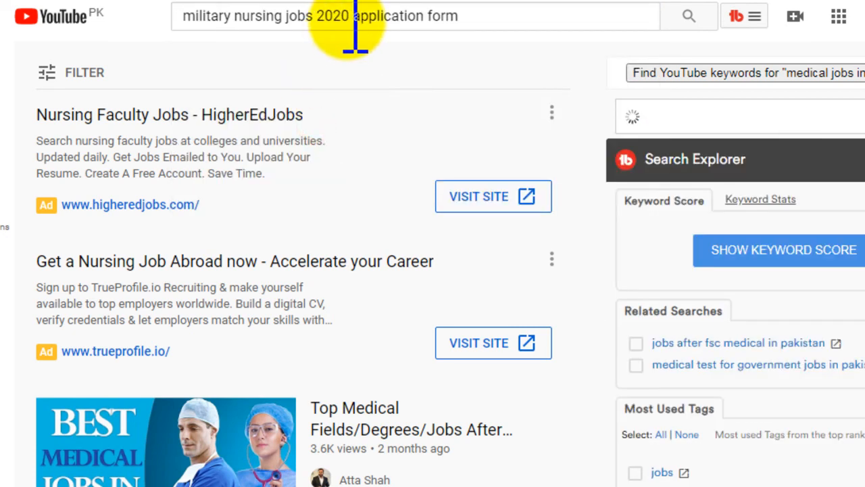
Remove "military" from the search phrase, copy "nursing jobs 2020 application form" and add it as a video tag in YouTube Studio.
drag(231, 16, 192, 17)
key(BackSpace)
key(ctrl+a)
key(ctrl+c)
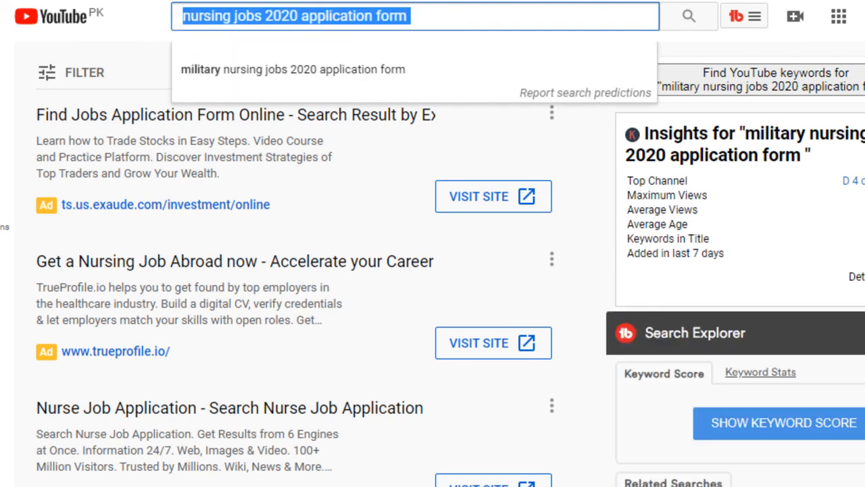
click(192, 1)
key(ctrl+v)
key(Return)
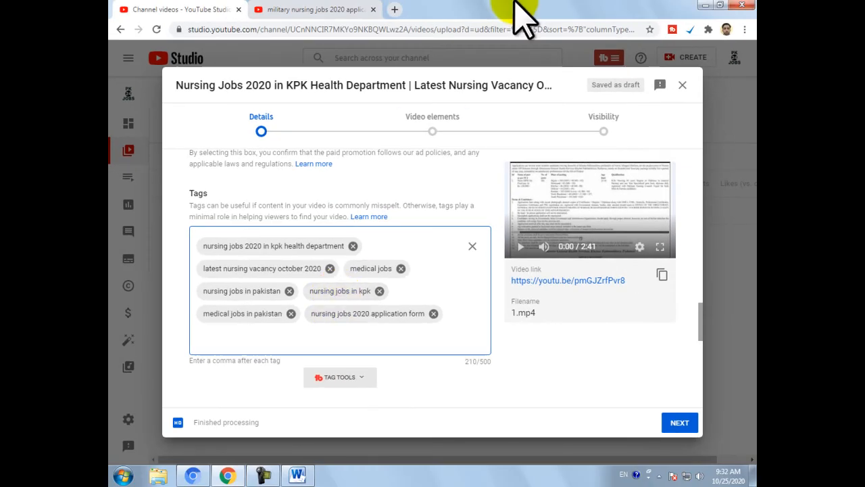
Open the Rapidtags generator in a new browser tab and copy "Nursing Jobs 2020 in KPK Health Department" from the draft's title in YouTube Studio.
click(394, 9)
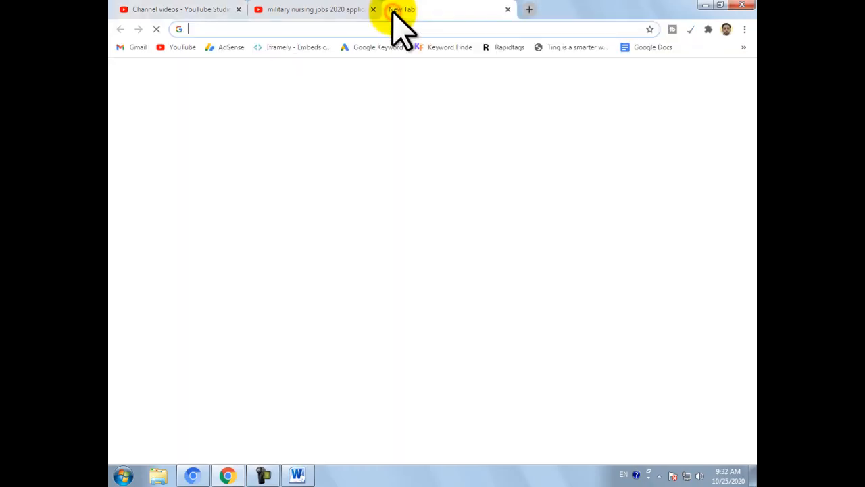
click(510, 48)
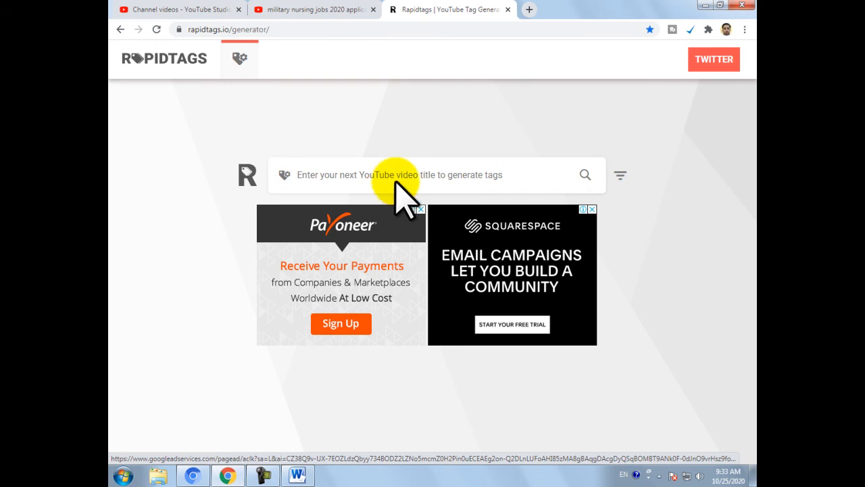
click(295, 8)
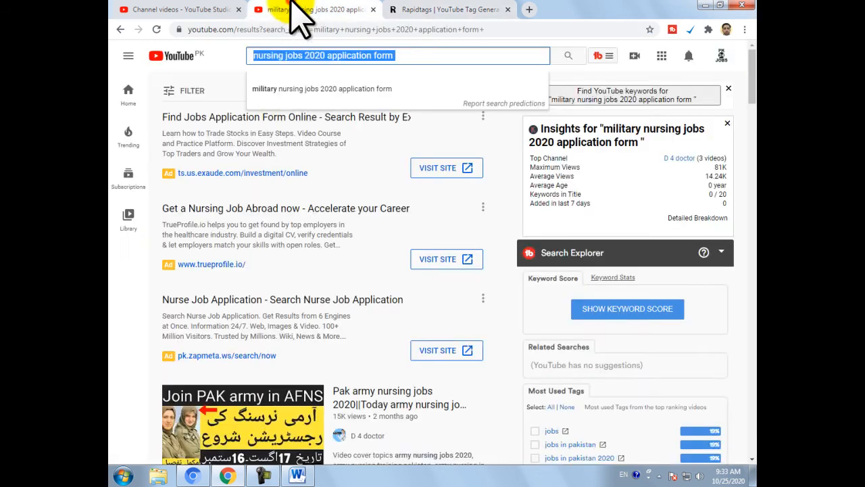
click(186, 9)
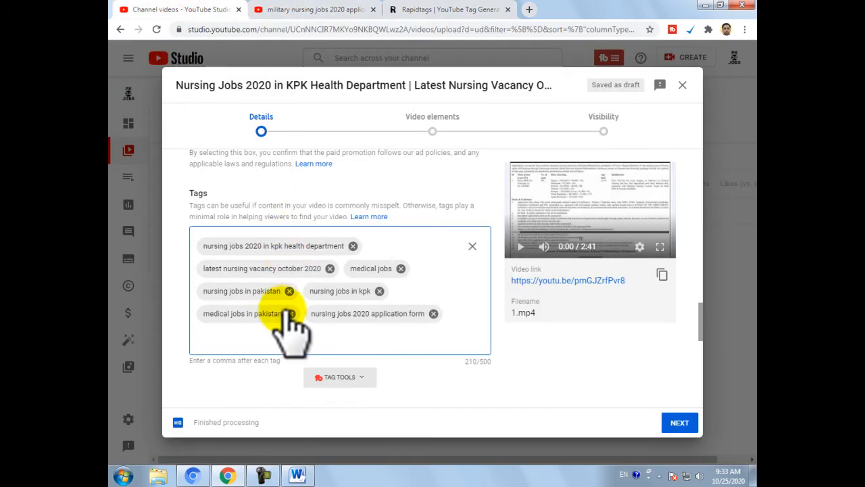
scroll(385, 232, up, 15)
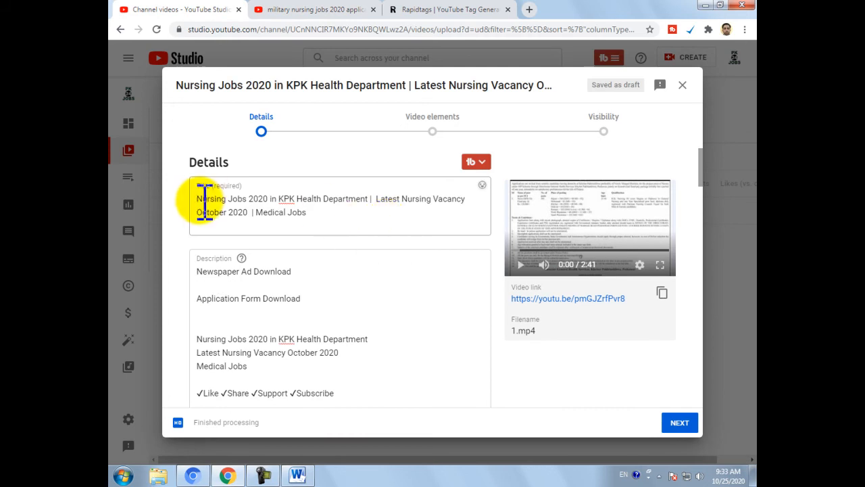
drag(196, 199, 374, 200)
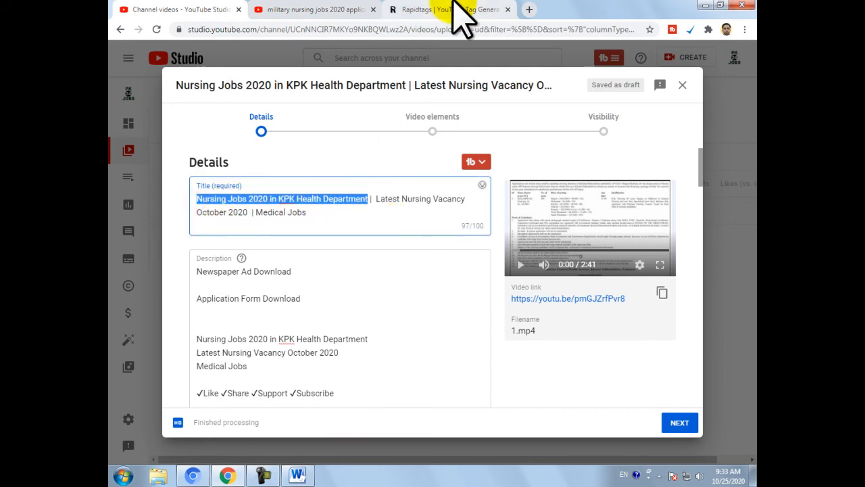
Generate tags in Rapidtags for the video title "Nursing Jobs 2020 in KPK Health Department".
click(452, 9)
click(338, 174)
key(ctrl+v)
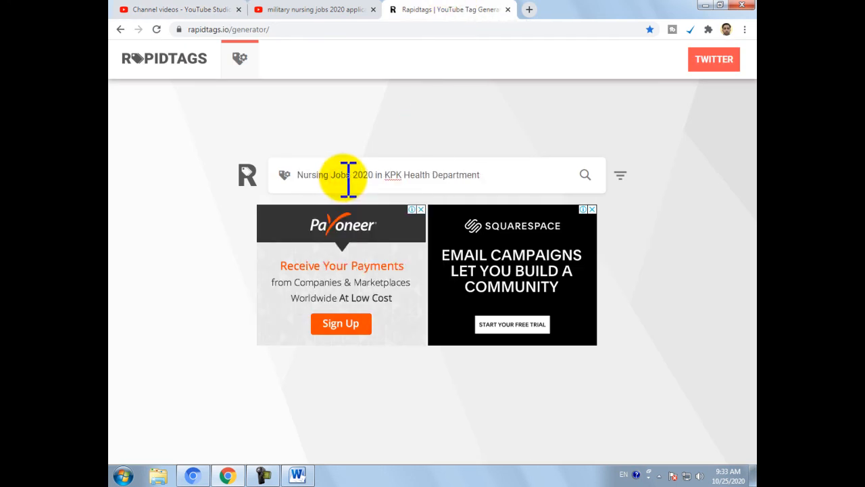
click(583, 177)
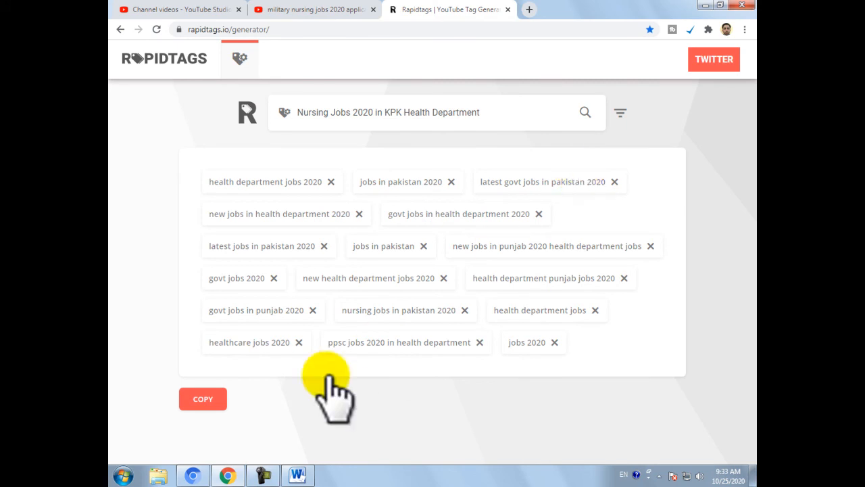
Copy all the tags generated by Rapidtags and paste them after the existing tags of the draft in YouTube Studio.
click(214, 403)
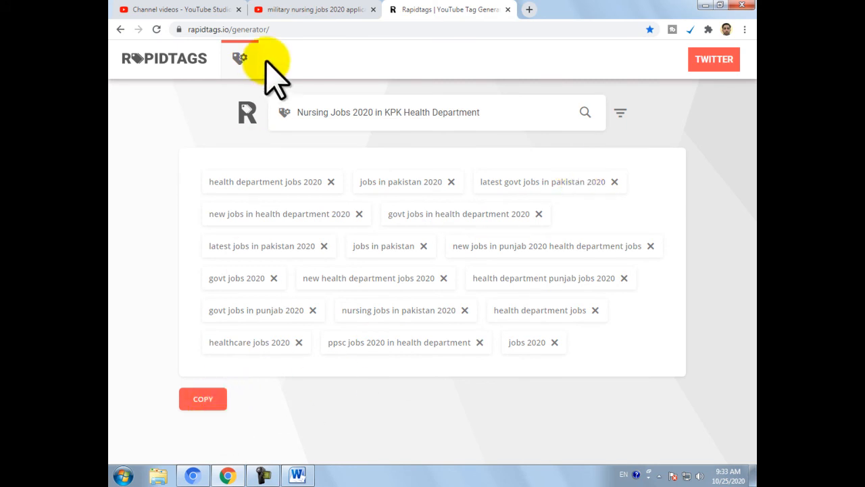
click(193, 9)
scroll(365, 324, down, 10)
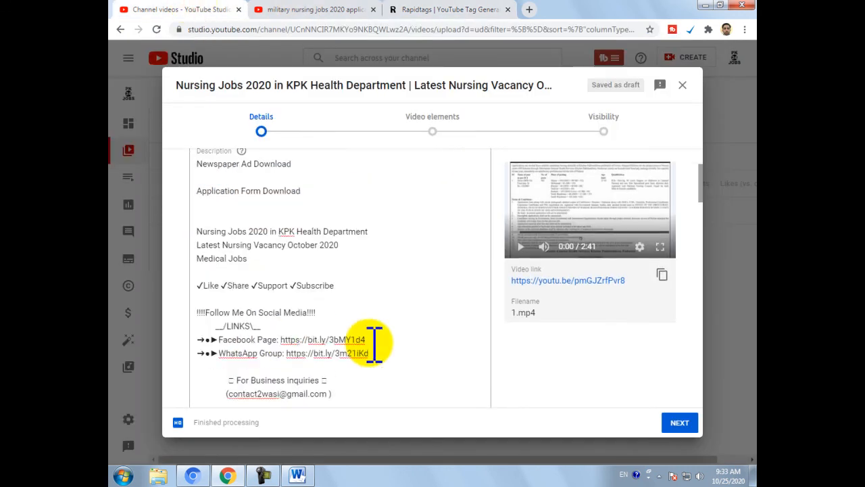
scroll(323, 298, up, 2)
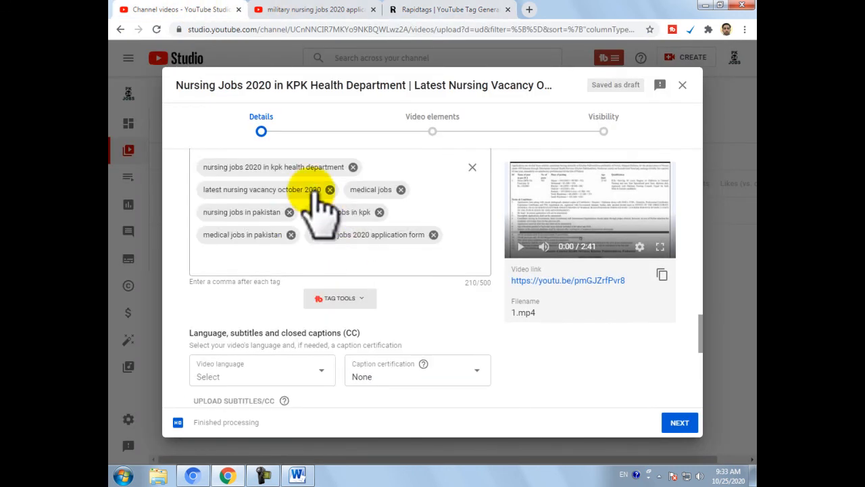
click(276, 258)
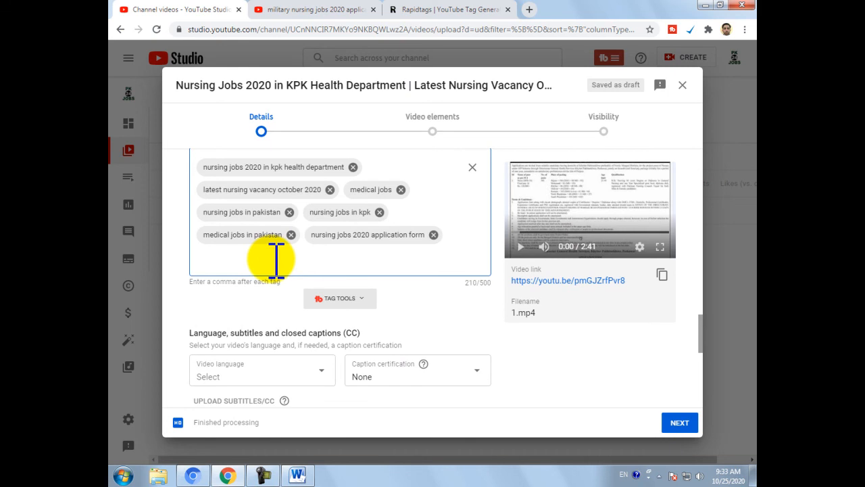
key(ctrl+v)
scroll(329, 338, up, 2)
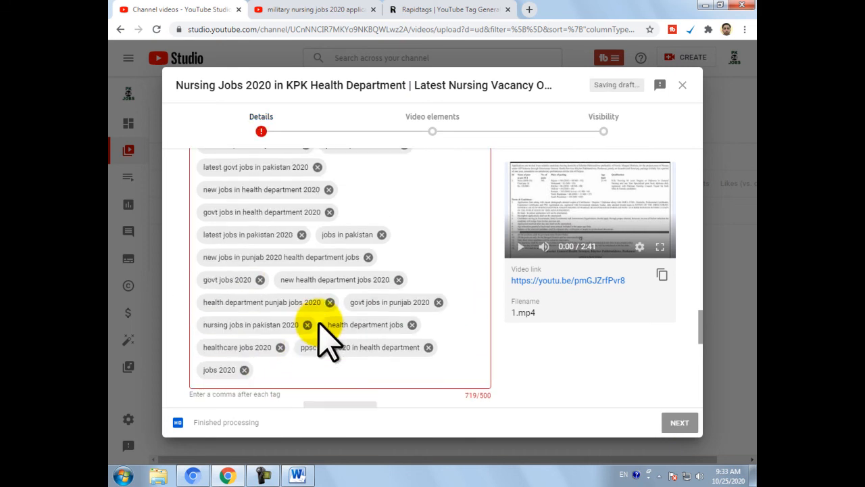
Remove the tags "govt jobs in punjab 2020", "health department punjab jobs 2020" and "ppsc jobs 2020 in health department".
double_click(491, 395)
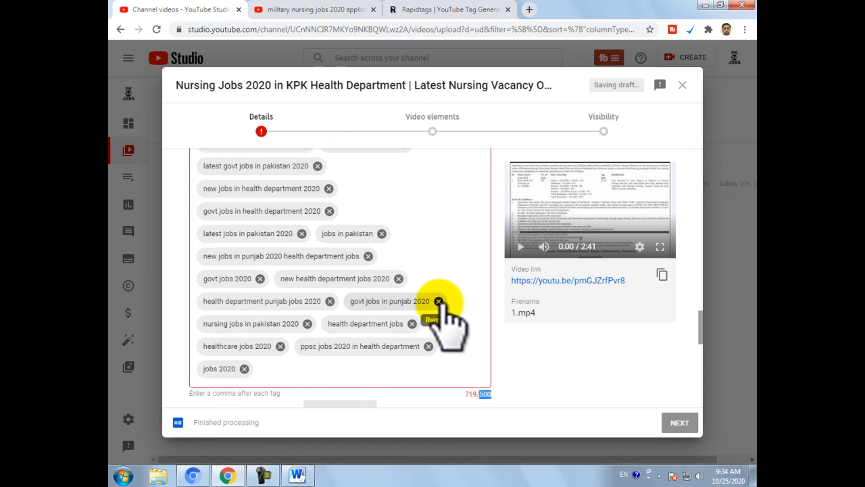
click(439, 300)
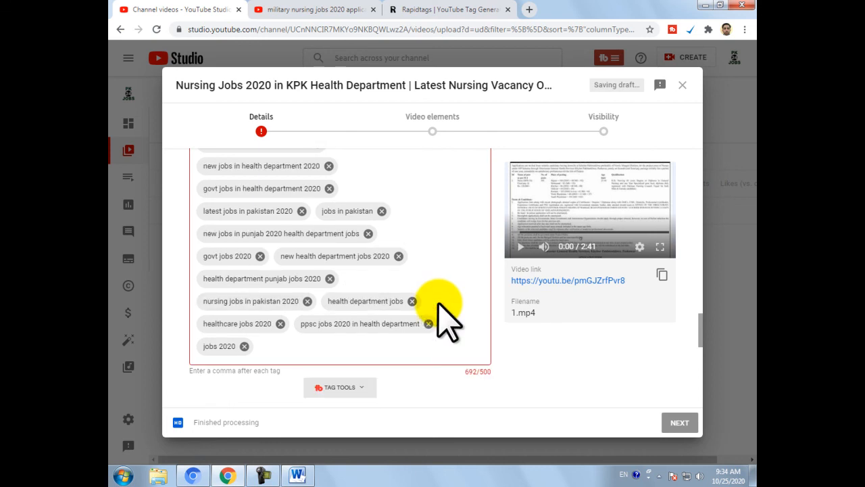
click(330, 278)
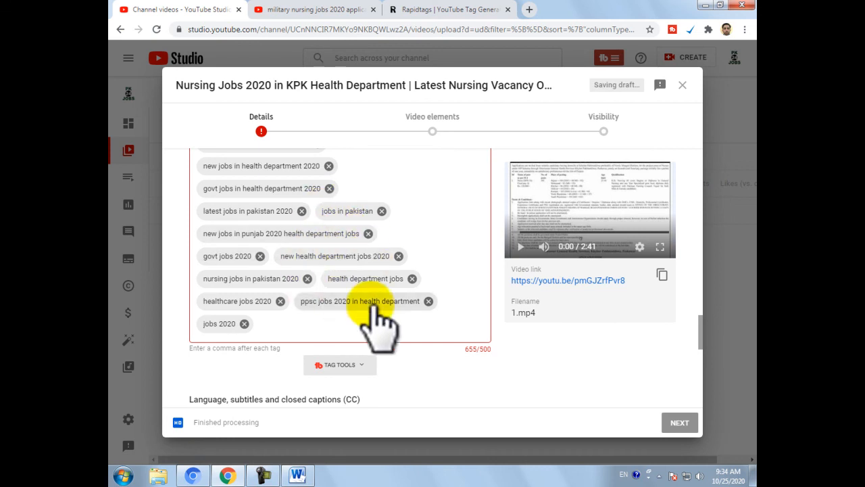
click(429, 301)
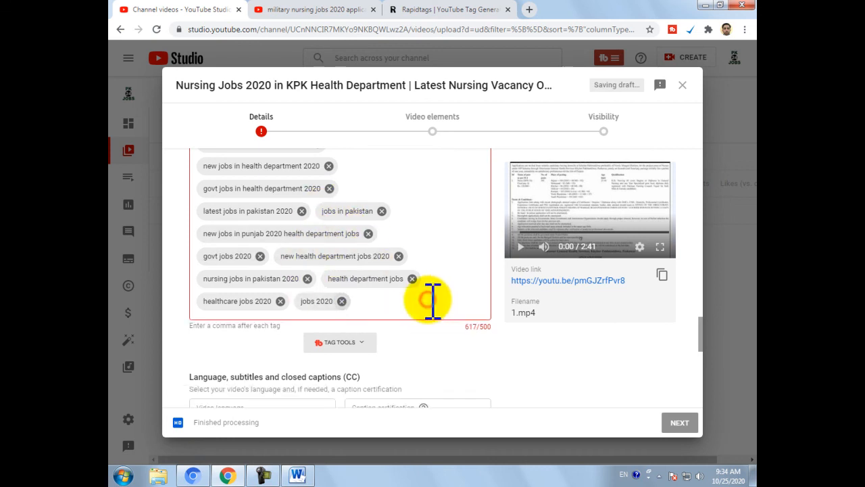
Remove the tags "new health department jobs 2020", "new jobs in punjab 2020 health department jobs" and "govt jobs in health department 2020".
click(399, 256)
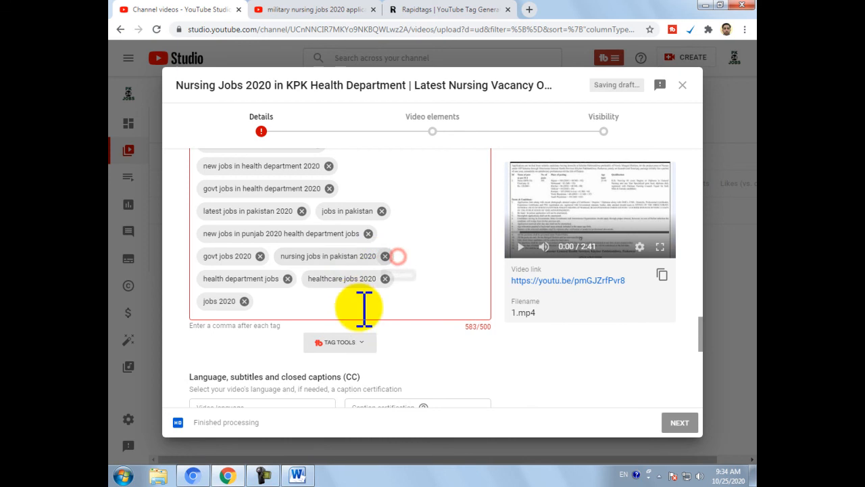
click(367, 233)
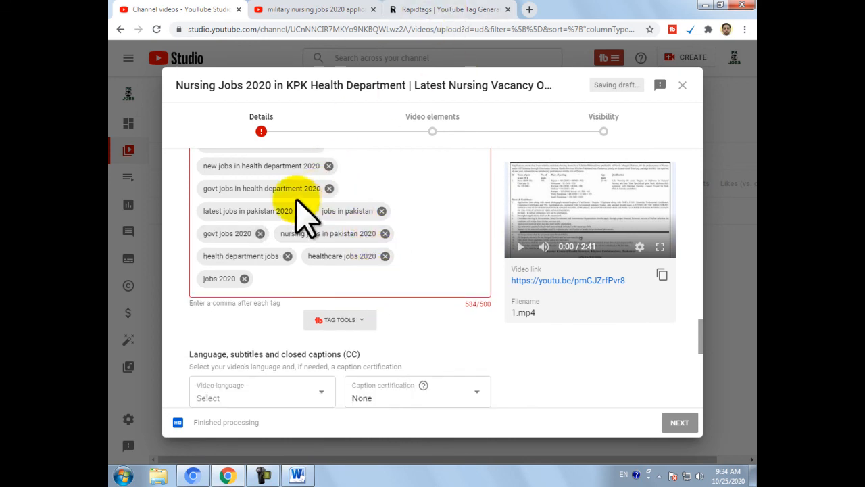
click(329, 189)
Look over the generated tags in Rapidtags and review the draft's complete tag list in YouTube Studio.
click(423, 10)
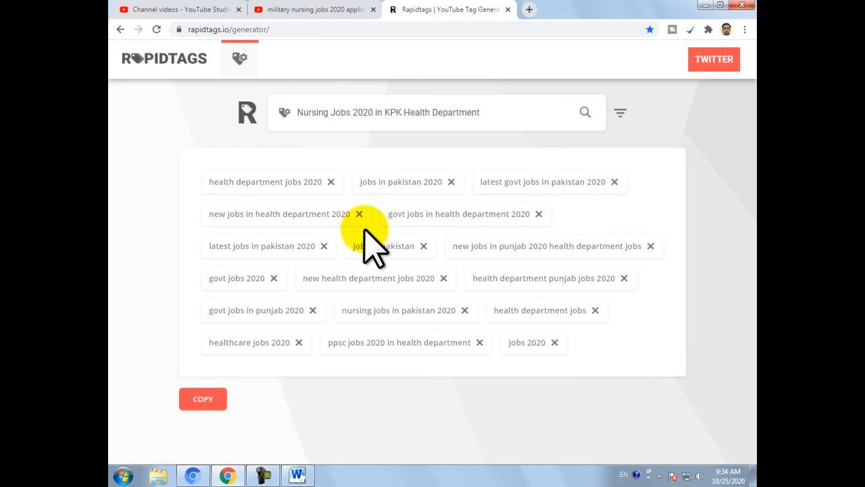
click(183, 10)
scroll(343, 287, up, 2)
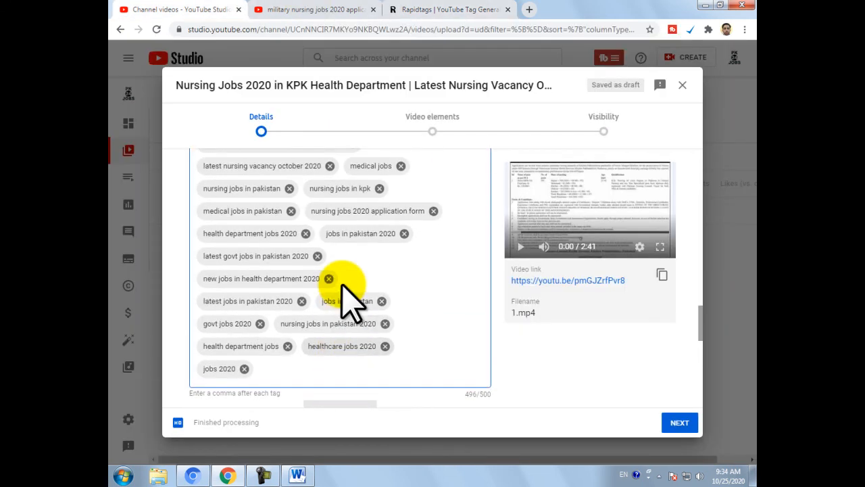
scroll(348, 300, up, 1)
scroll(346, 298, down, 1)
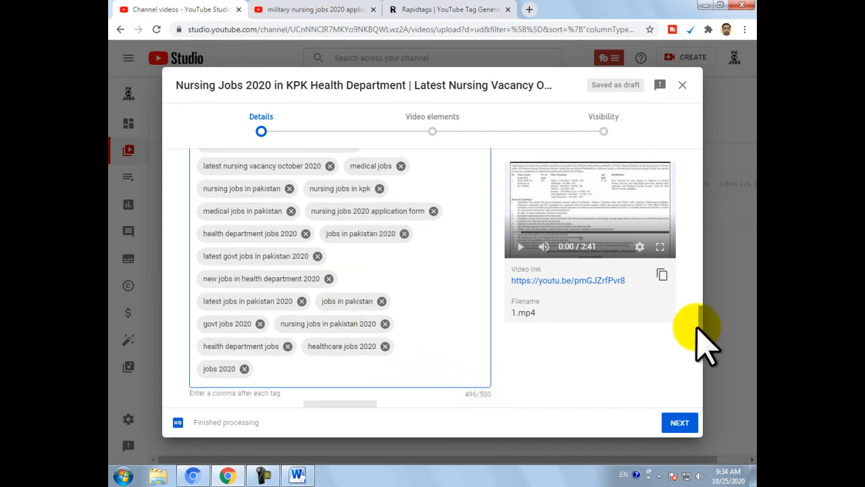
scroll(701, 324, up, 1)
scroll(701, 325, up, 1)
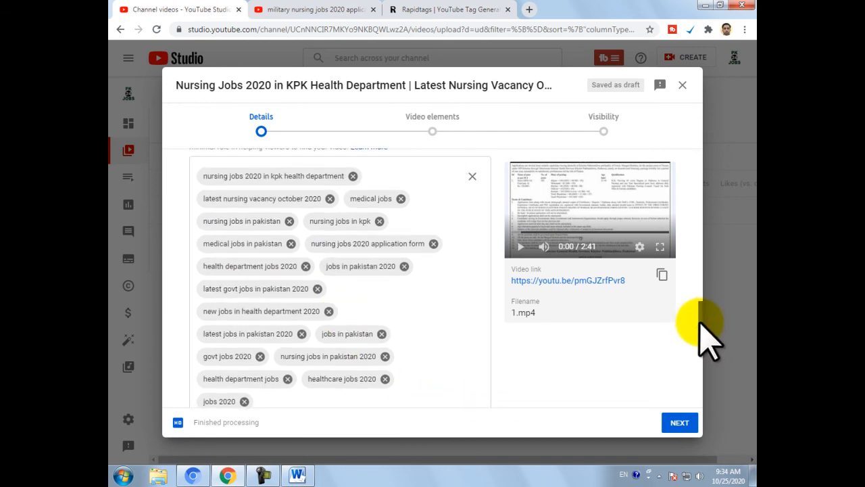